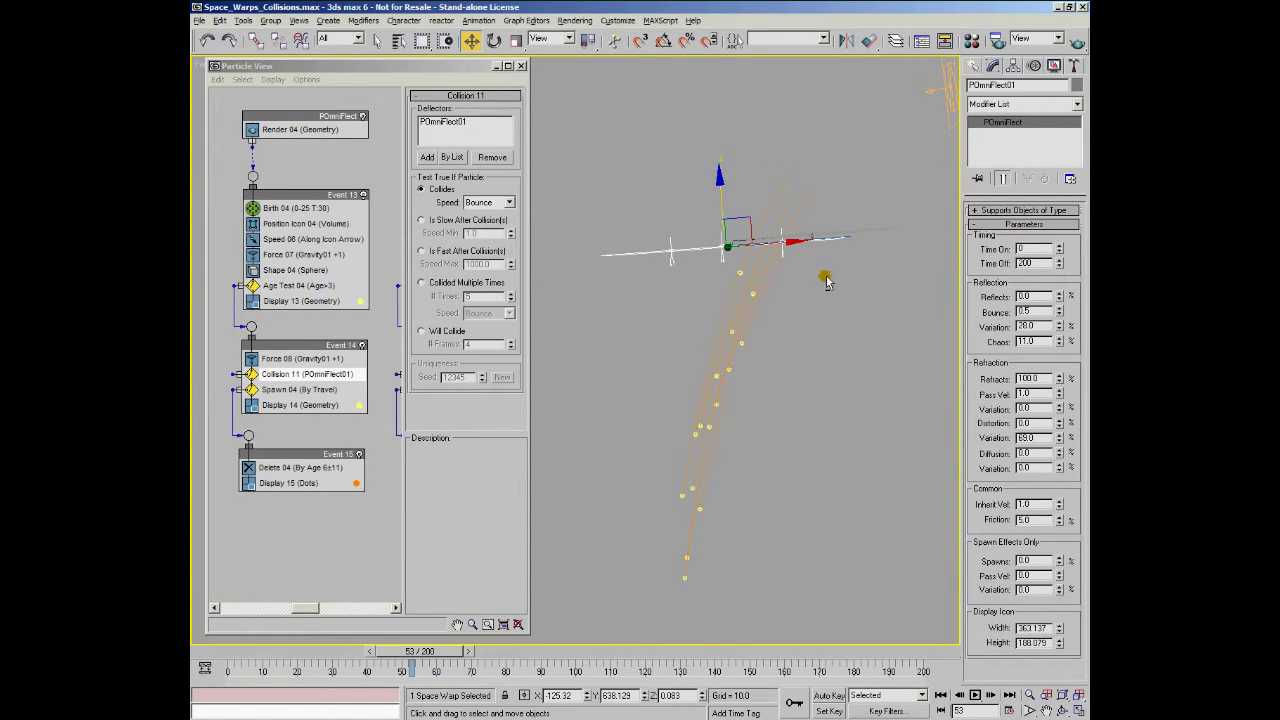
On the POmniFlect01 deflector, set Reflects to 50, Refracts to 0, Distortion to 100 and the distortion Variation to 0.
alt+middle_drag(826, 277, 832, 296)
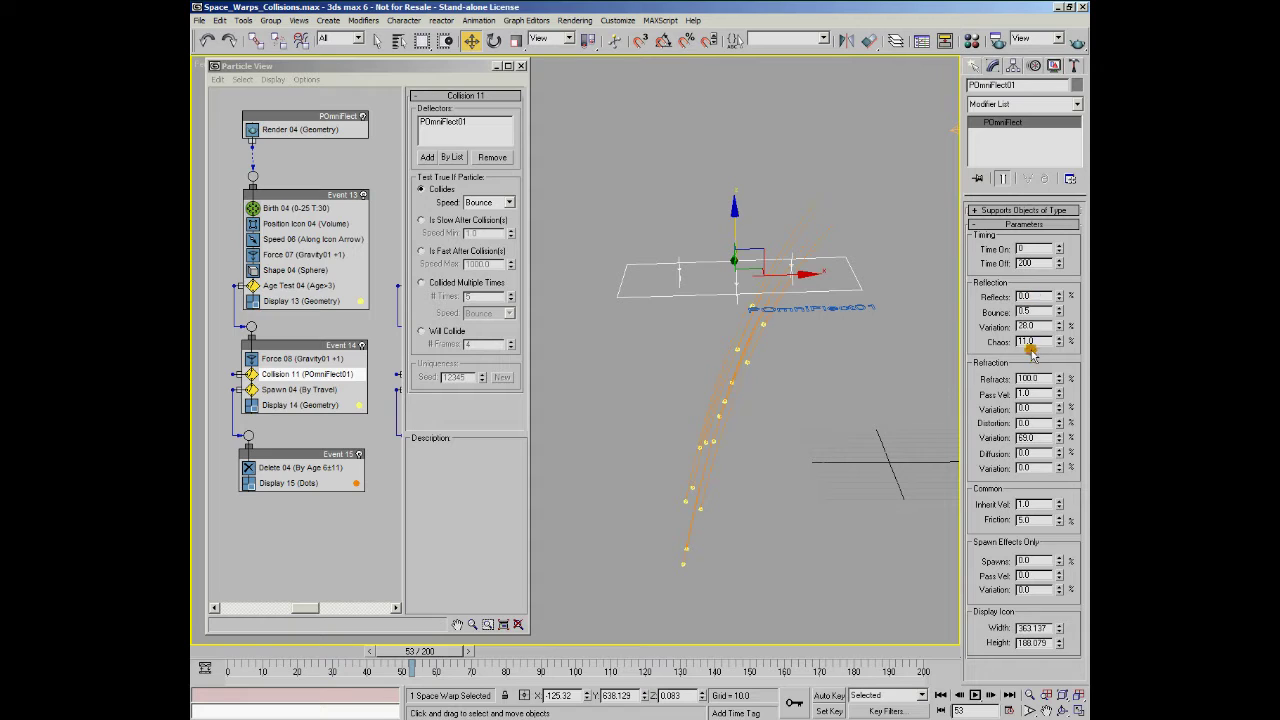
double_click(1046, 296)
right_click(1059, 381)
right_click(1059, 438)
drag(1063, 424, 1057, 360)
click(503, 202)
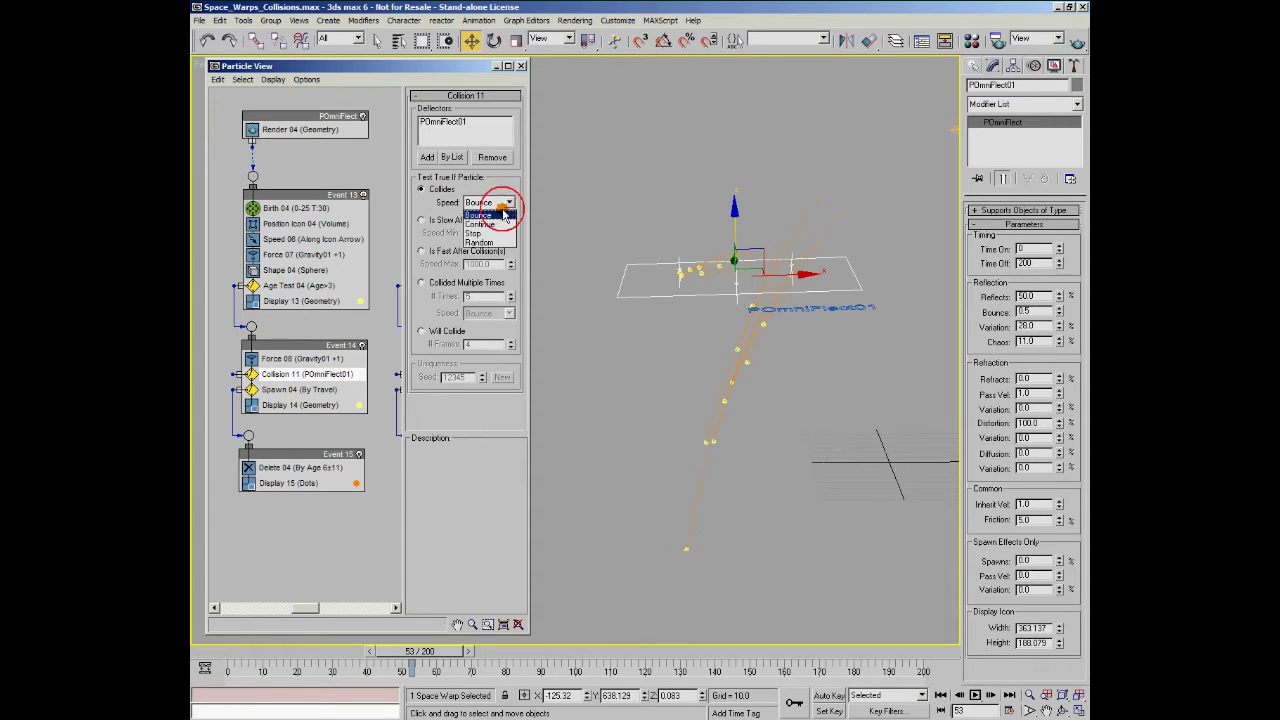
Set the refraction Refracts value of POmniFlect01 to 100 and reset its Distortion to 0.
click(1038, 378)
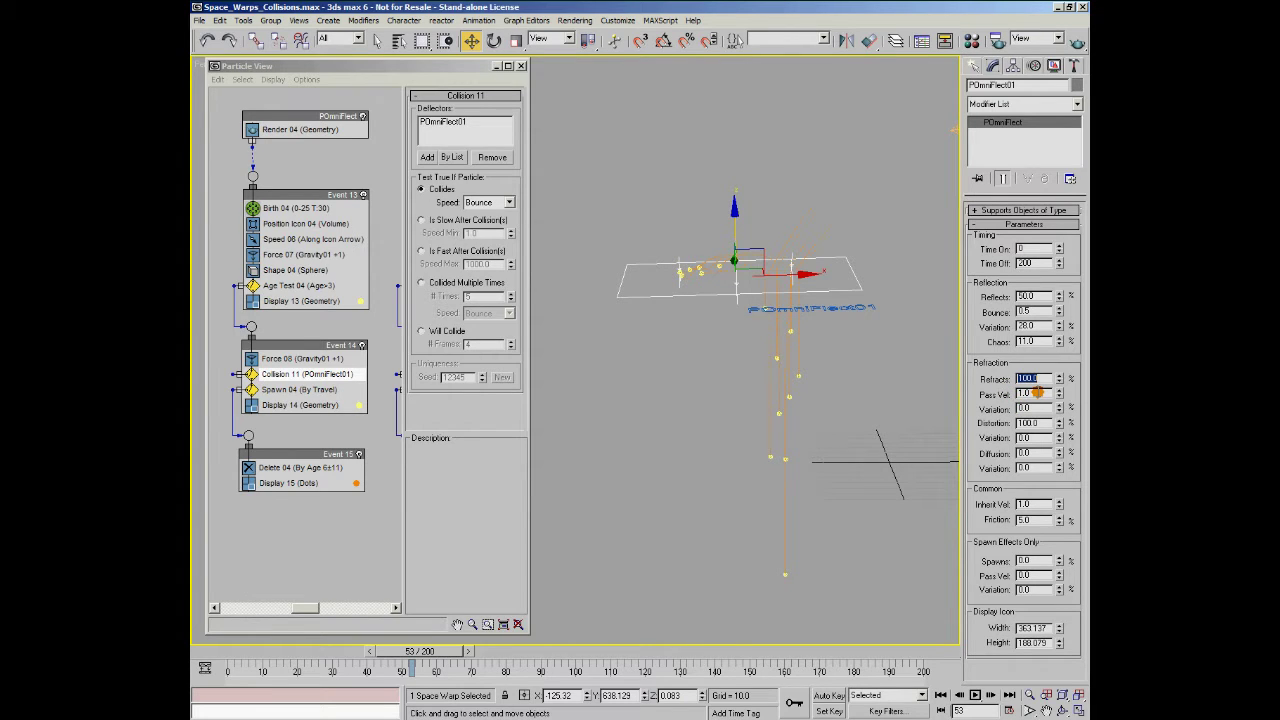
drag(1059, 424, 1043, 492)
right_click(1064, 425)
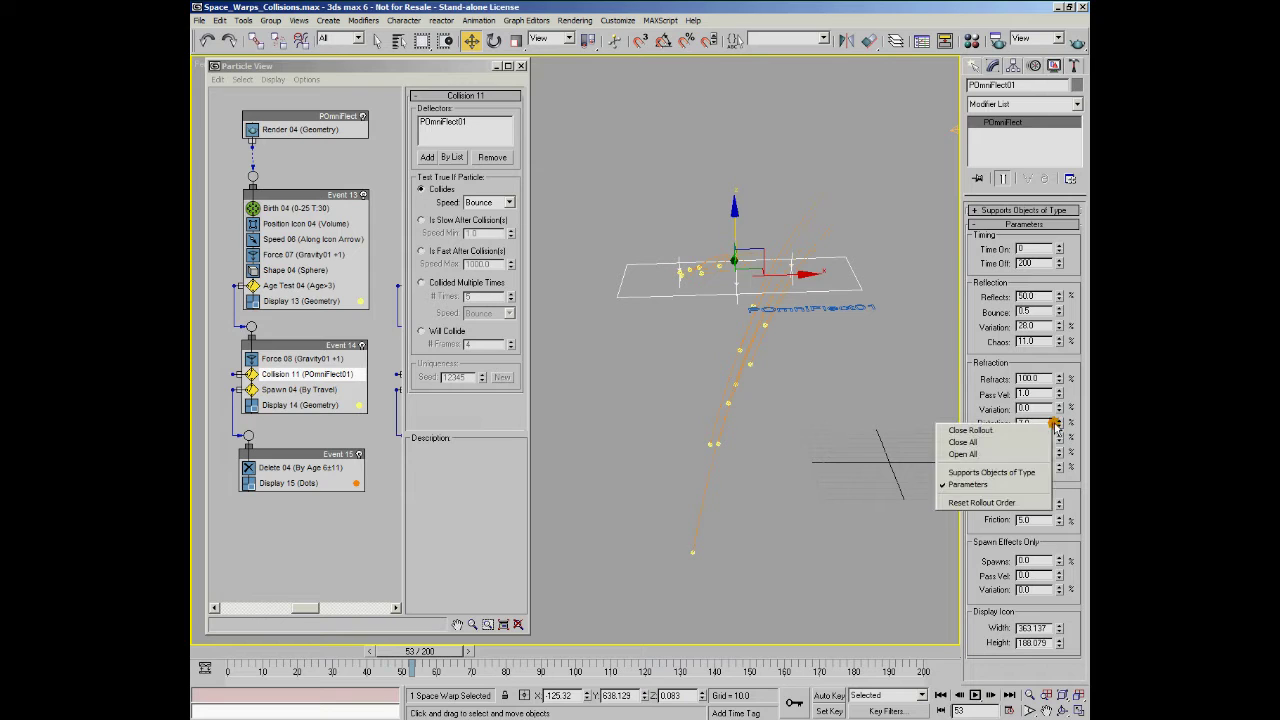
click(1079, 430)
right_click(1061, 425)
Set the POmniFlect01 refraction Diffusion to 55 and Distortion to 85, and check the particle spread from several angles.
alt+middle_drag(810, 377, 840, 395)
drag(1060, 455, 1064, 359)
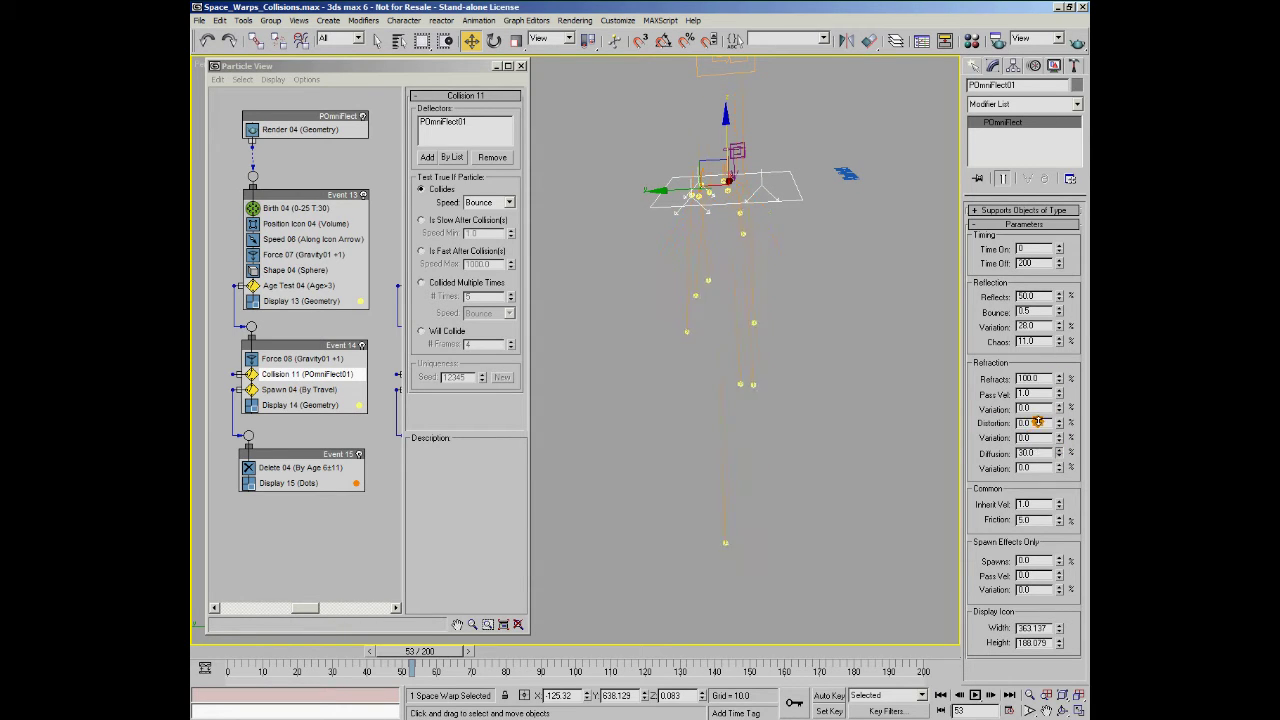
alt+middle_drag(909, 417, 745, 428)
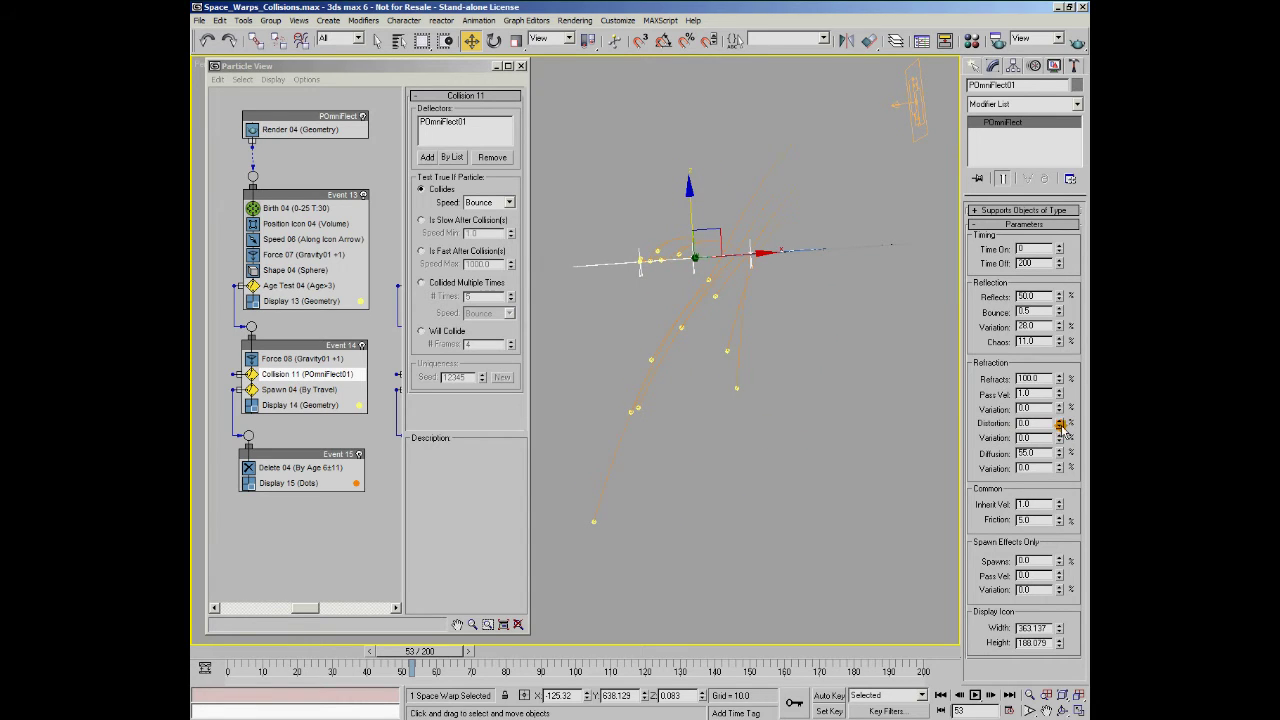
drag(1060, 423, 1067, 360)
alt+middle_drag(731, 351, 757, 371)
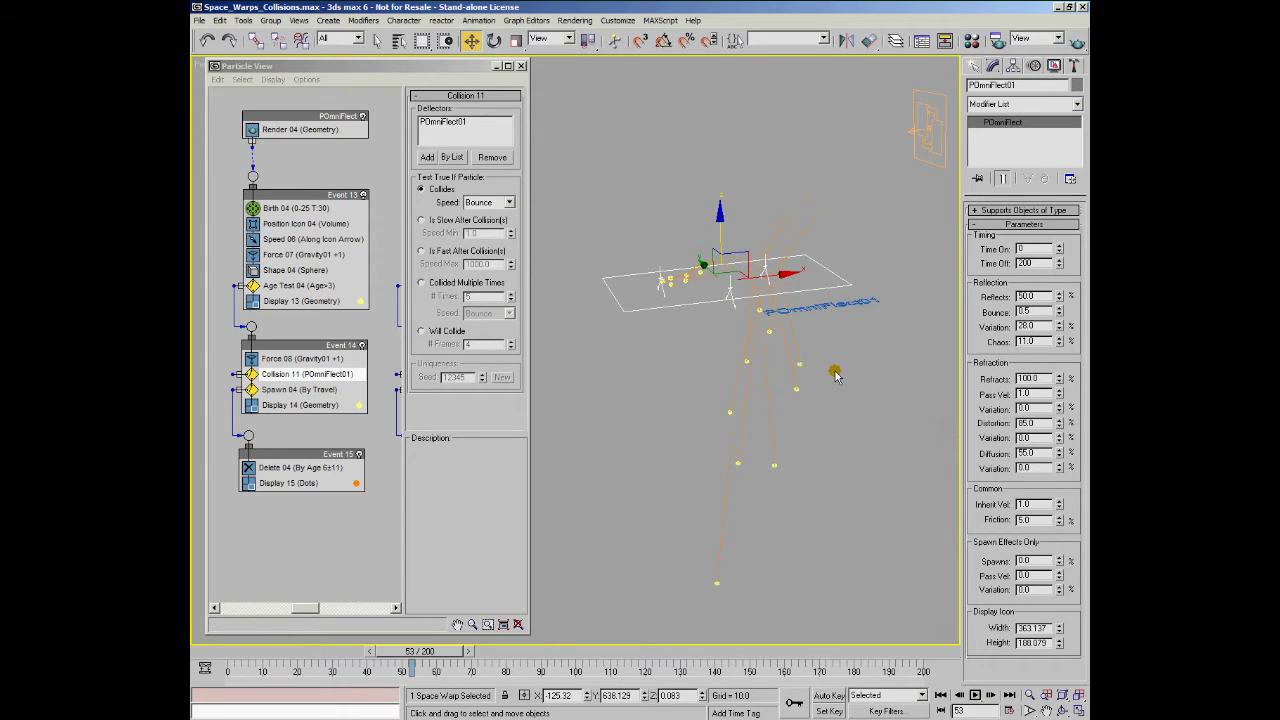
alt+middle_drag(725, 397, 781, 444)
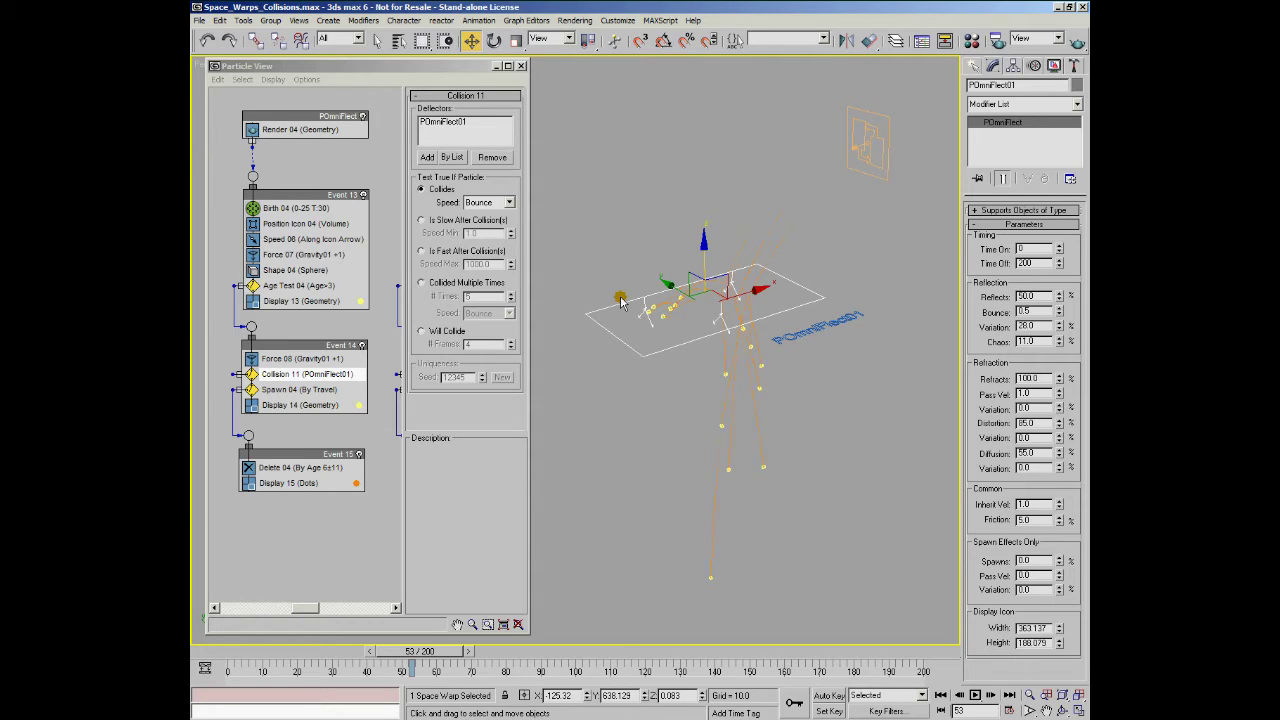
Turn off the POmniFlect particle system and hide the POmniFlect layer.
click(369, 118)
click(369, 118)
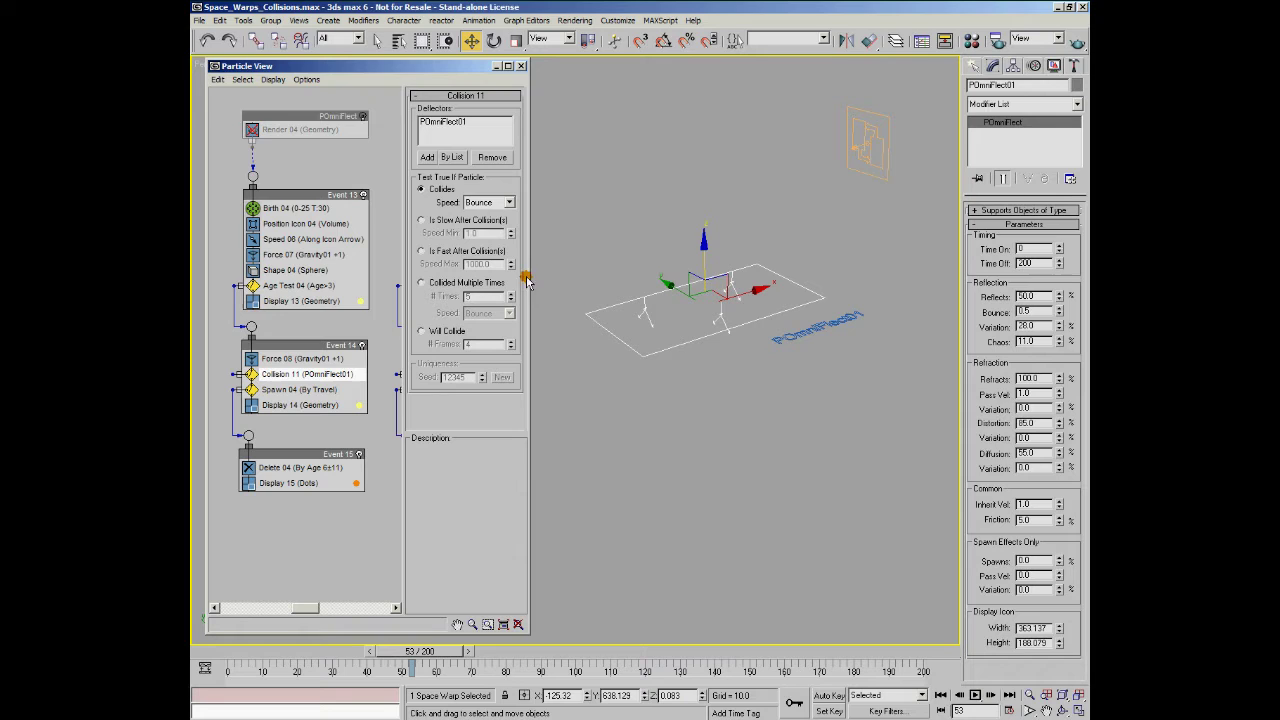
click(895, 42)
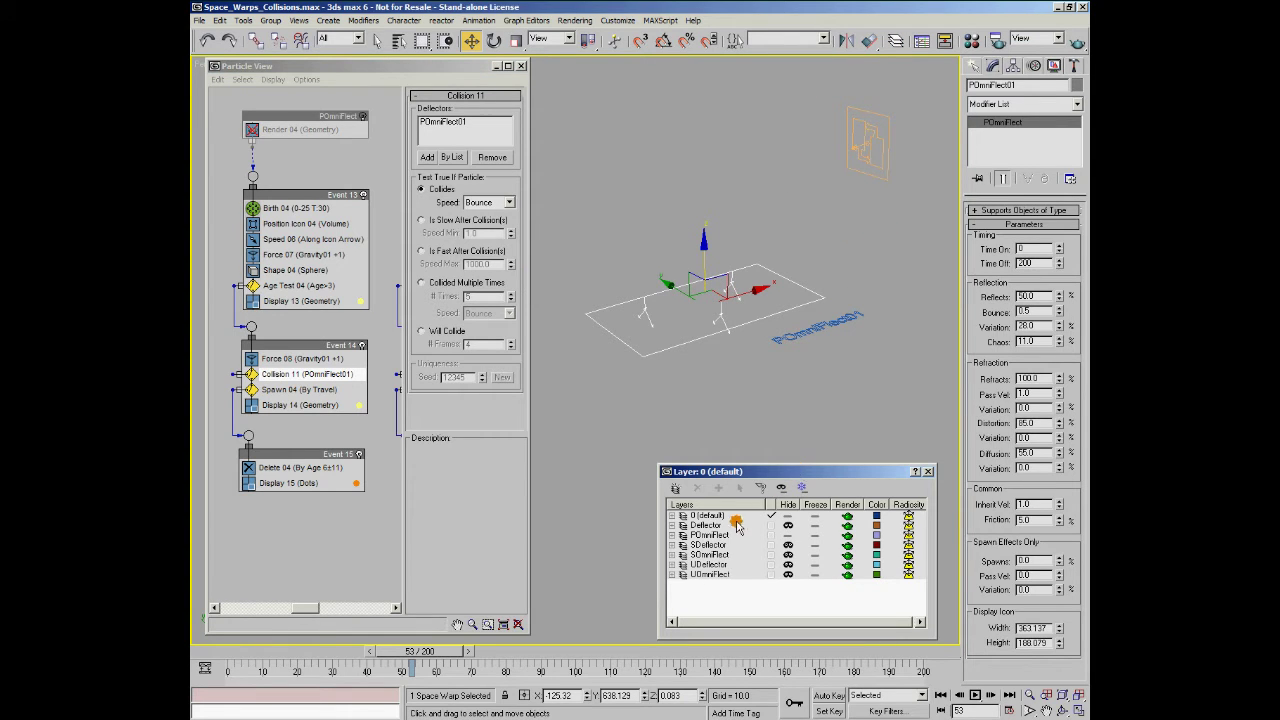
click(788, 535)
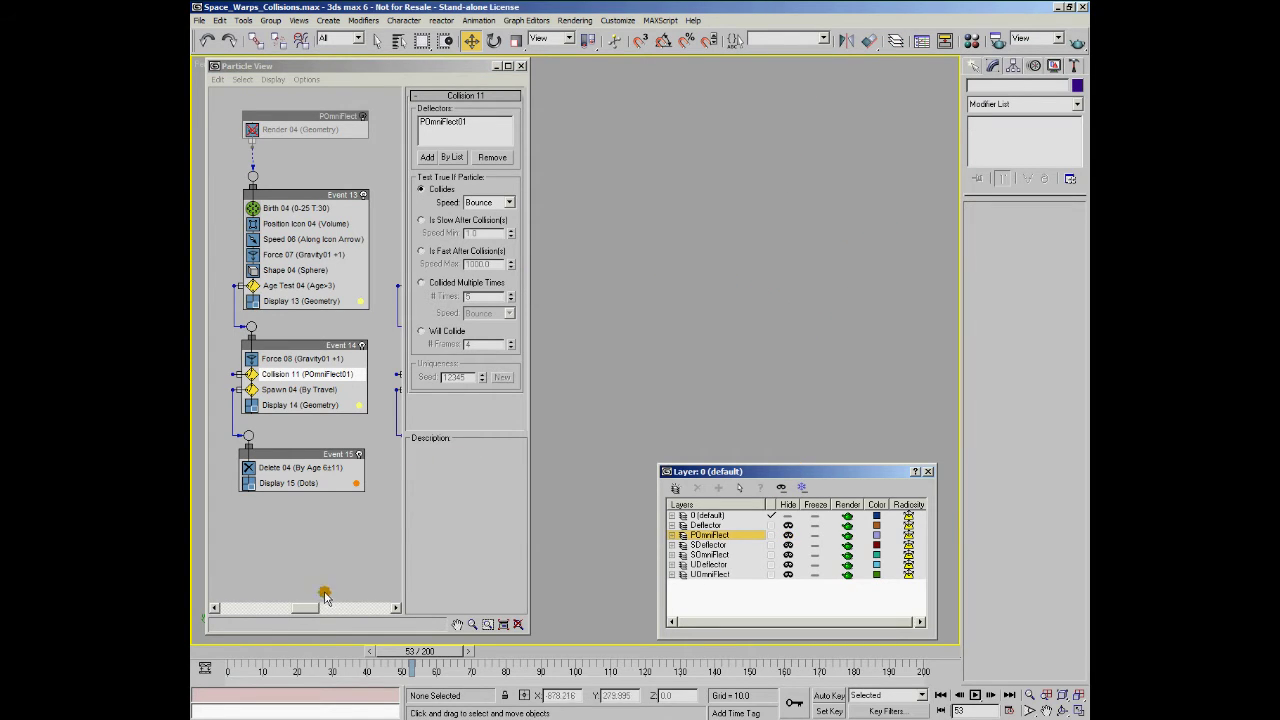
Turn on the SOmniFlect particle system and unhide the SOmniFlect layer, keeping 0 (default) as the current layer.
click(306, 607)
drag(306, 607, 330, 608)
click(351, 116)
click(772, 555)
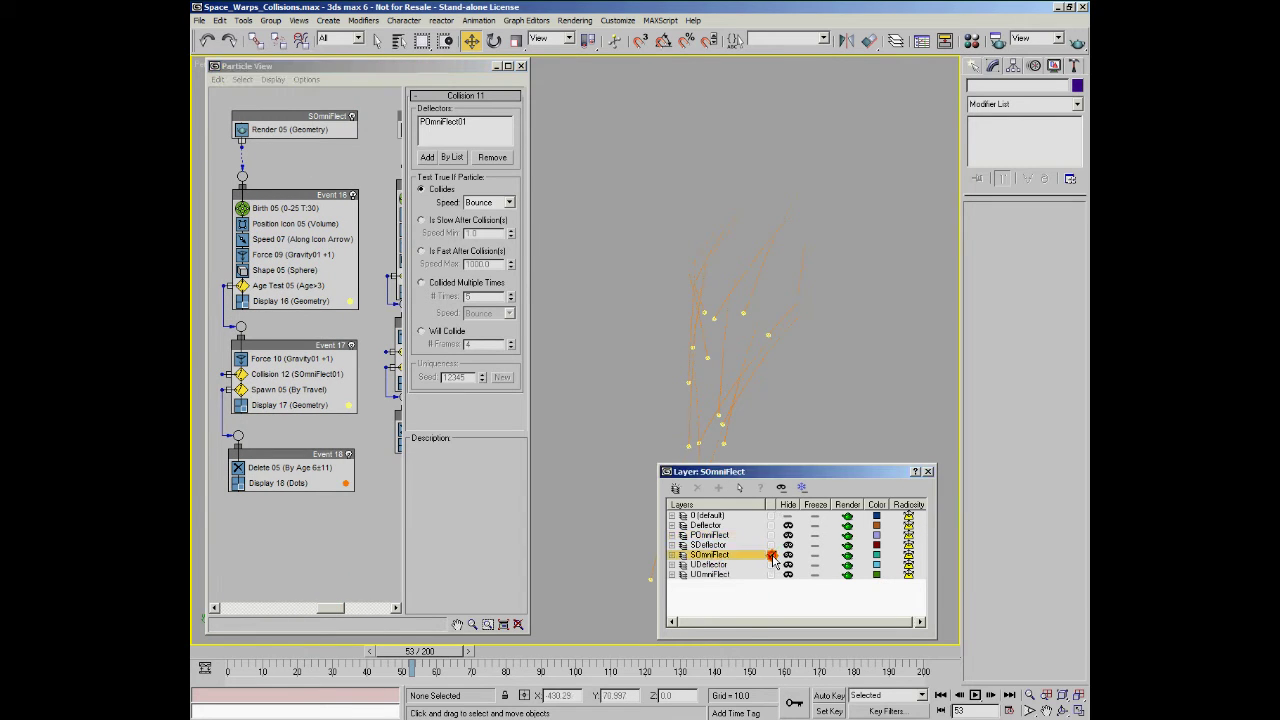
click(771, 515)
click(788, 555)
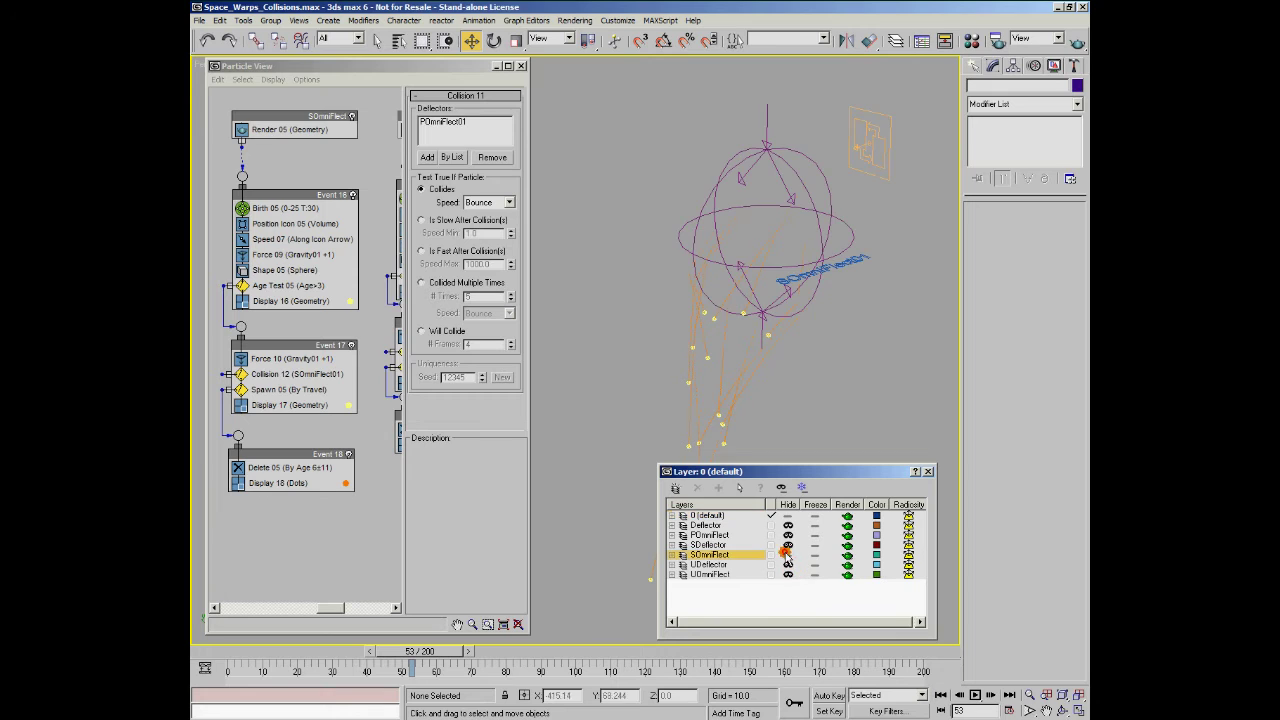
Scrub the animation to frame 38 to examine how the particles pass through the spherical deflector.
alt+middle_drag(790, 340, 786, 348)
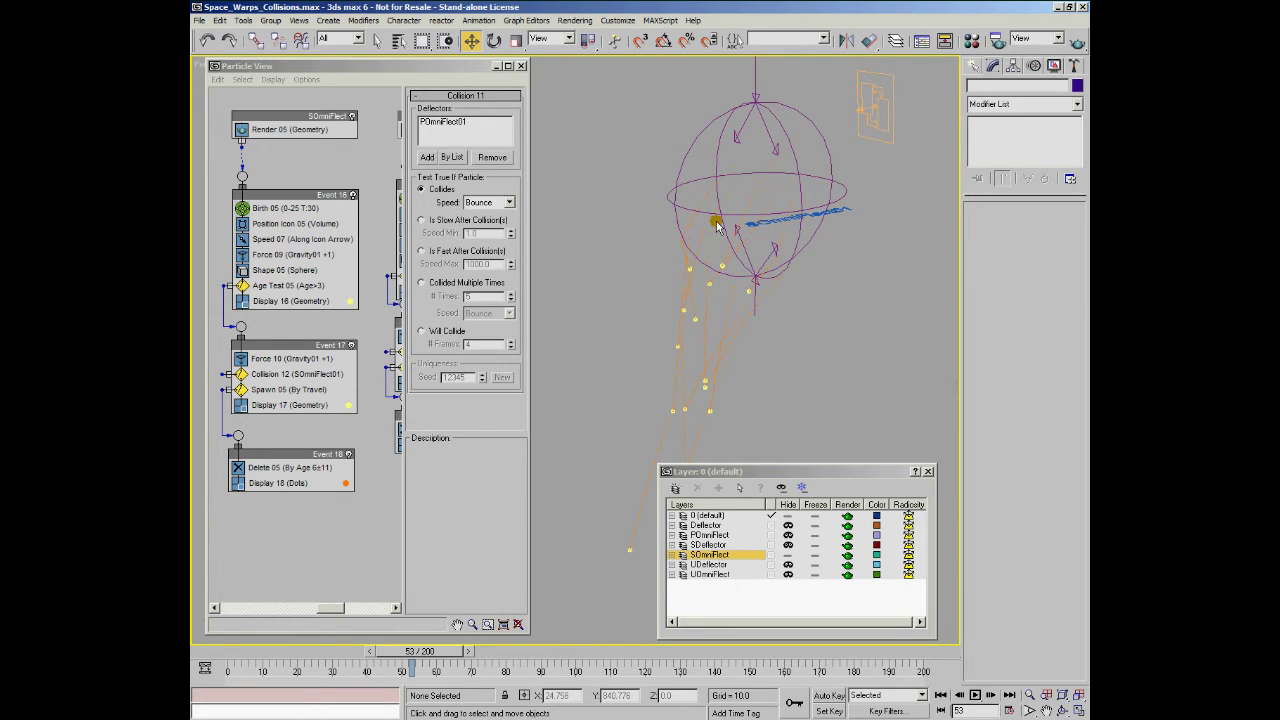
drag(226, 660, 381, 682)
drag(397, 685, 357, 685)
key(w)
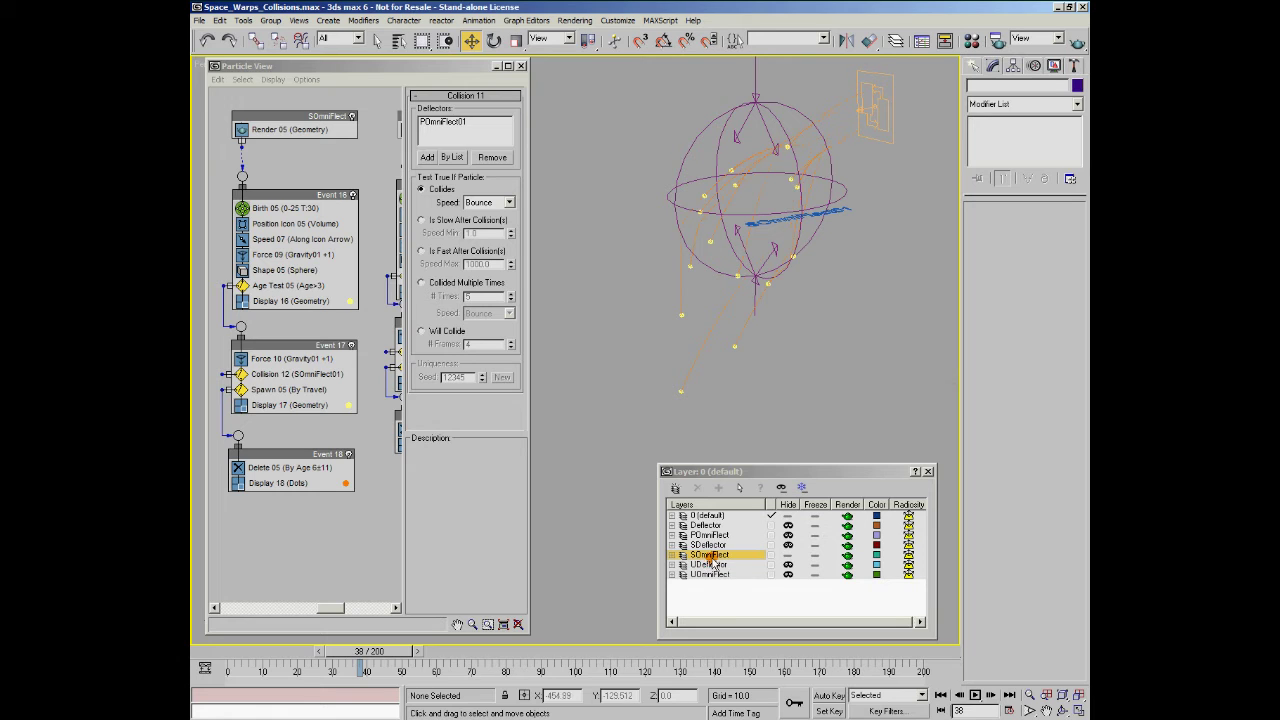
Hide the SOmniFlect layer and turn off its particle system, replacing them with the UOmniFlect particle system and layer.
click(788, 554)
click(350, 118)
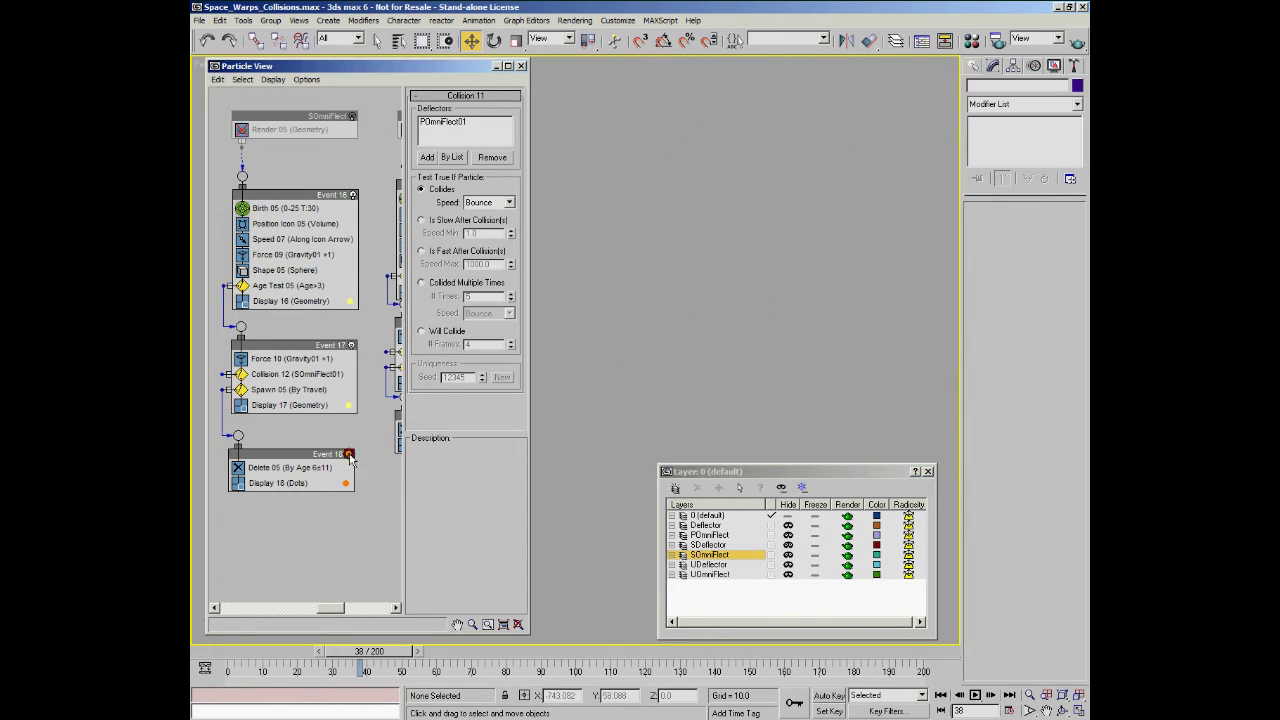
drag(330, 608, 361, 609)
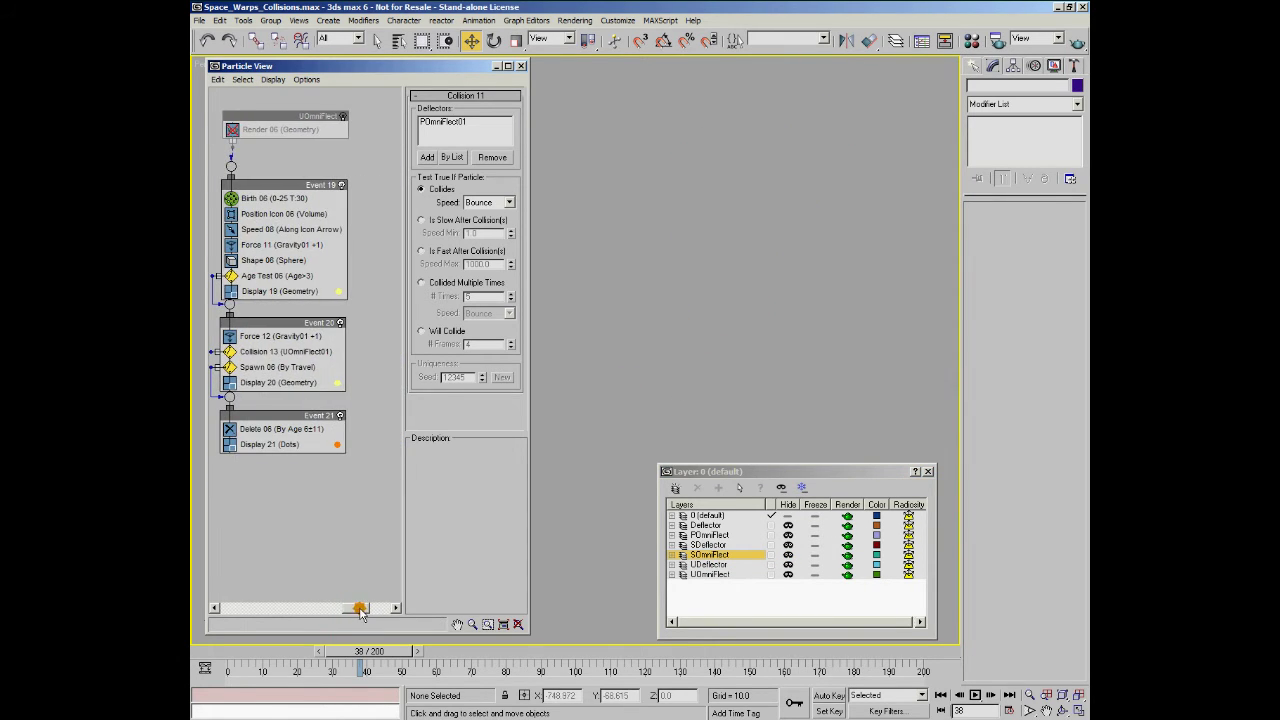
click(344, 117)
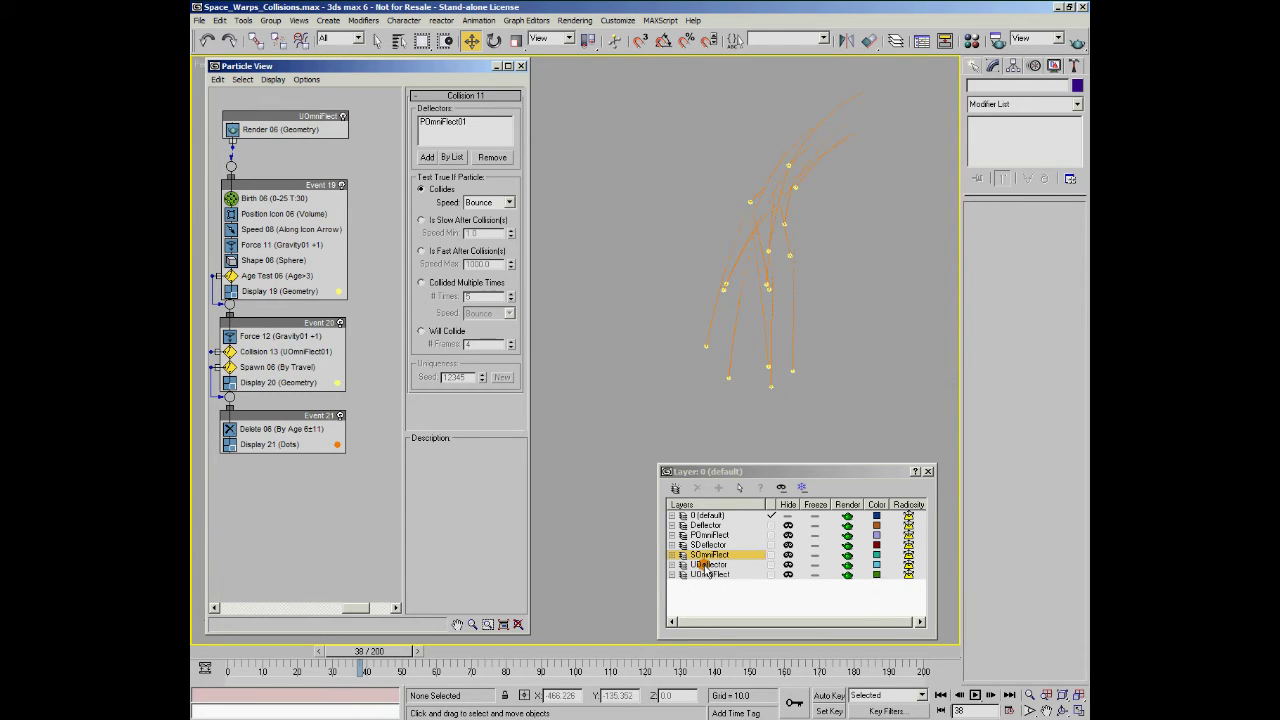
click(788, 575)
mouse_move(778, 313)
alt+middle_down()
mouse_move(763, 289)
mouse_move(770, 300)
alt+middle_up()
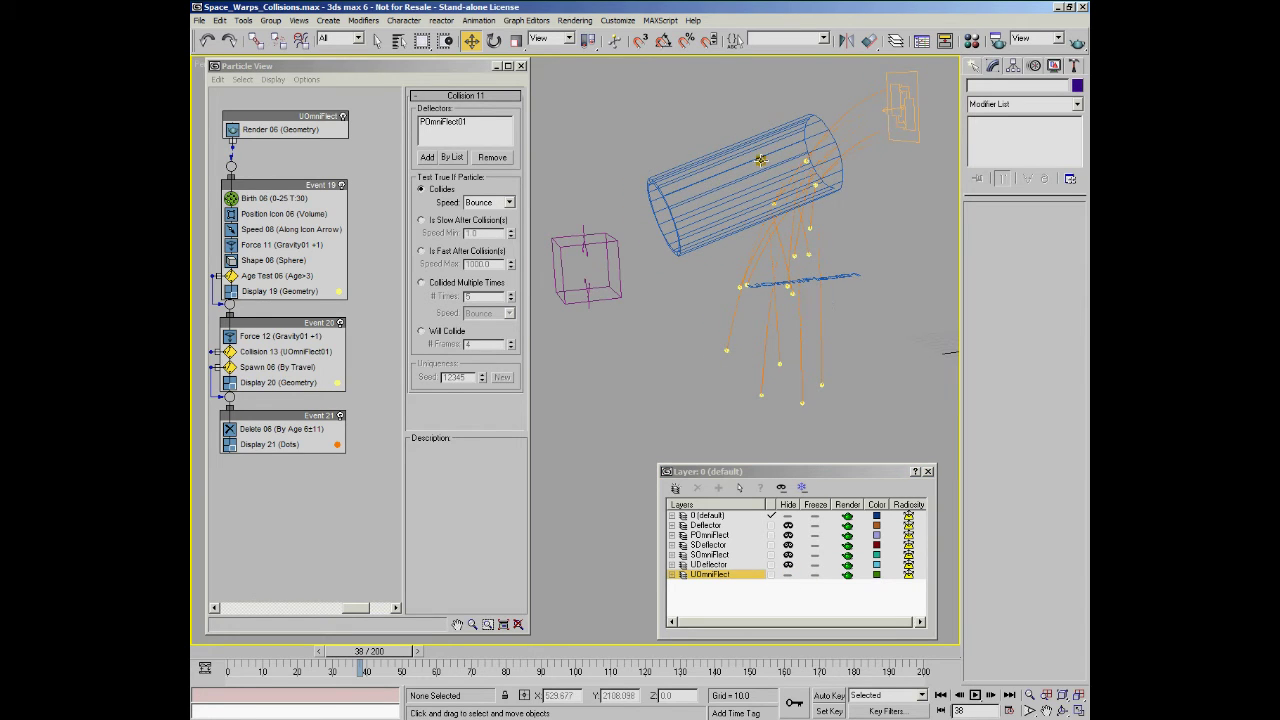
Scrub to frame 35, select the UOmniFlect01 deflector and set its Reflects to 50.
drag(262, 648, 351, 690)
key(w)
click(612, 300)
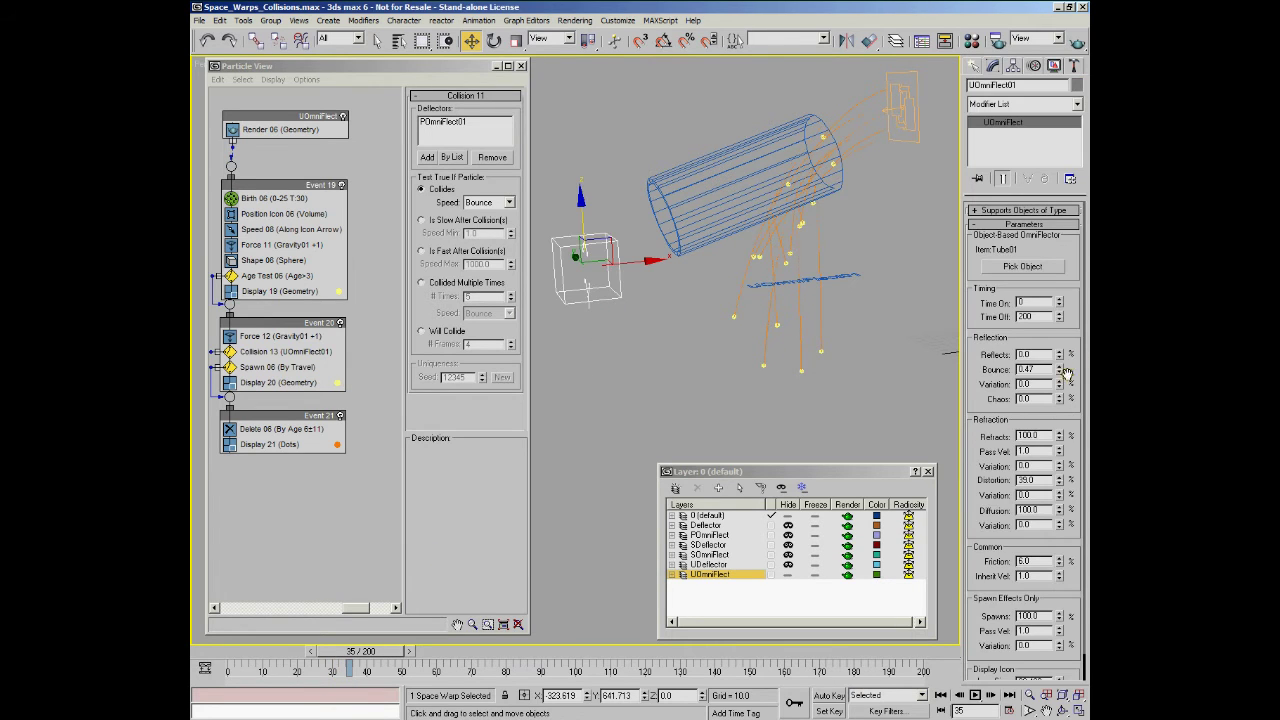
scroll(974, 378, down, 1)
double_click(1036, 326)
text(50)
key(Return)
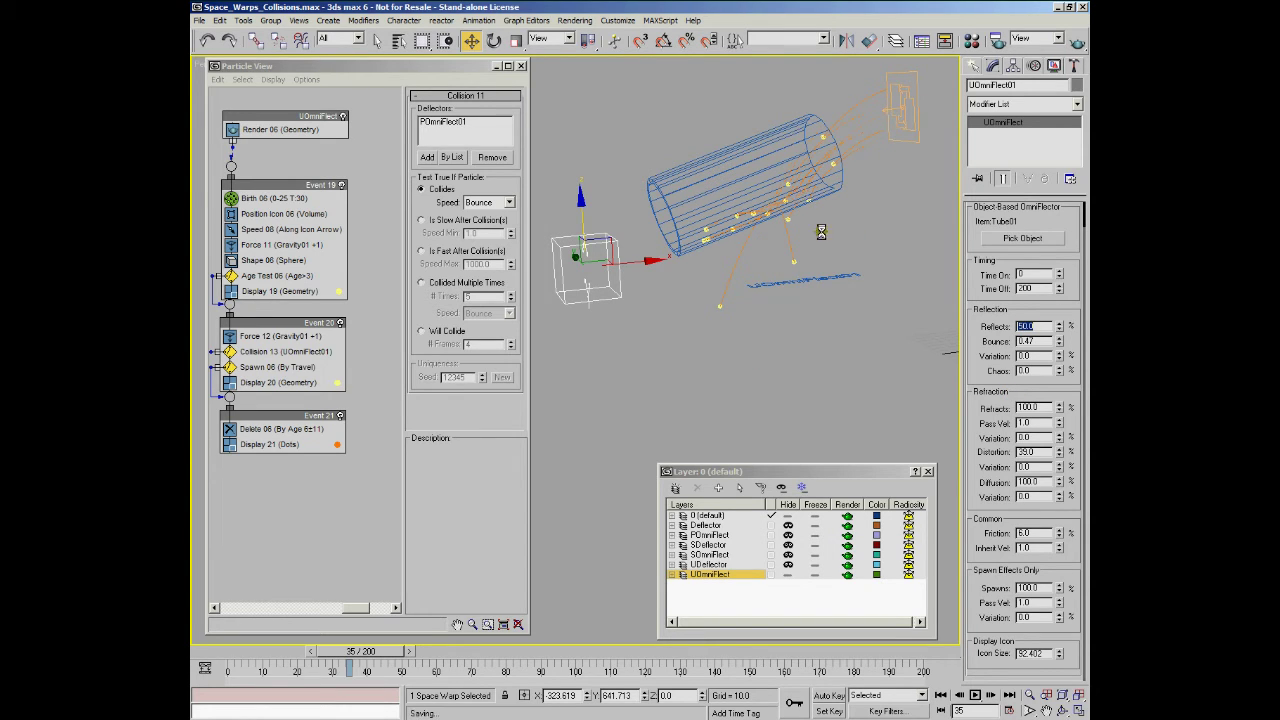
Set Reflects of UOmniFlect01 to 100, play the animation and scrub to frame 45 to review the particles in the tube.
mouse_move(281, 656)
mouse_down()
mouse_move(250, 662)
mouse_move(362, 678)
mouse_move(268, 676)
mouse_move(282, 676)
mouse_up()
key(w)
click(1036, 327)
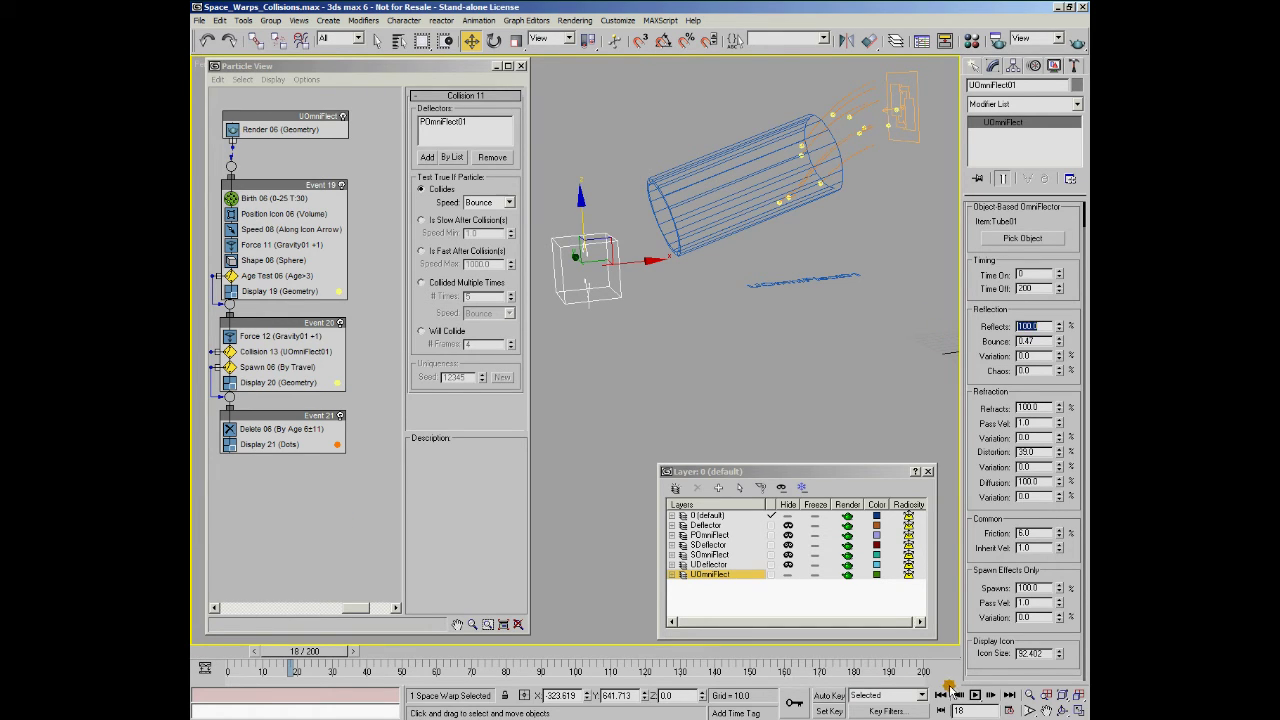
click(976, 695)
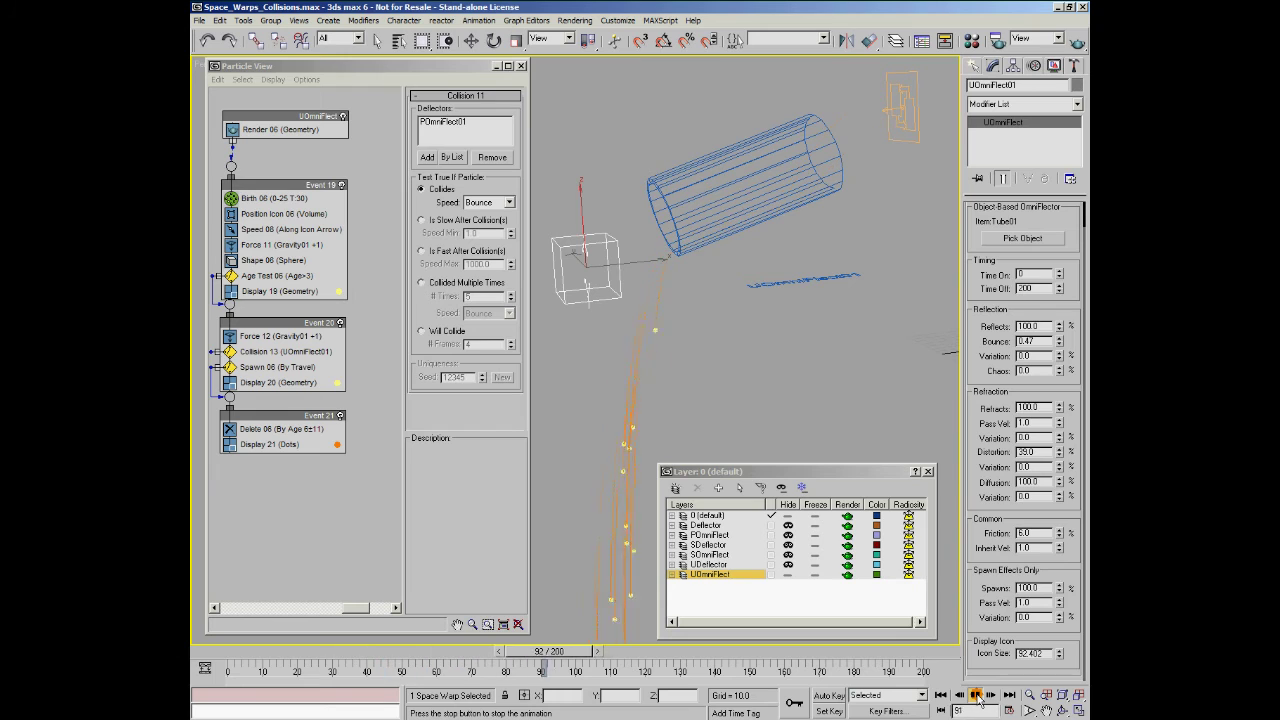
drag(215, 660, 384, 668)
key(w)
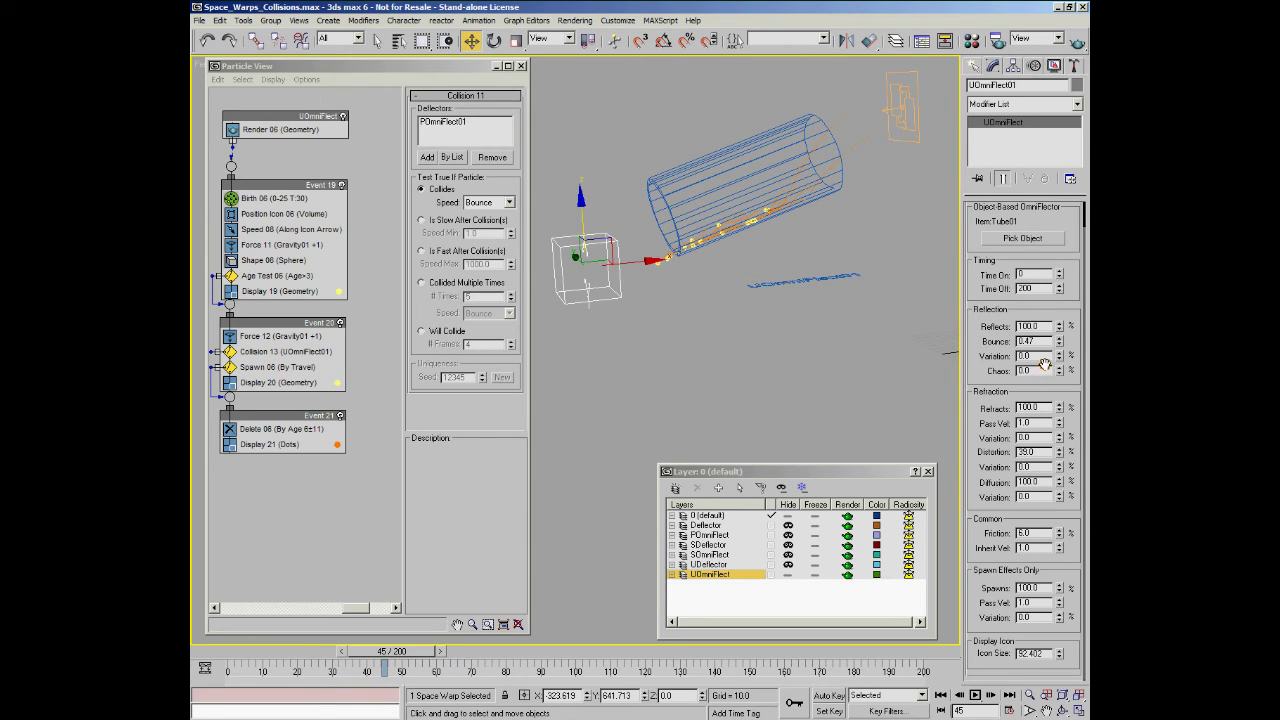
Set the Friction of UOmniFlect01 to 50 and play the animation from the start.
double_click(1028, 533)
key(Return)
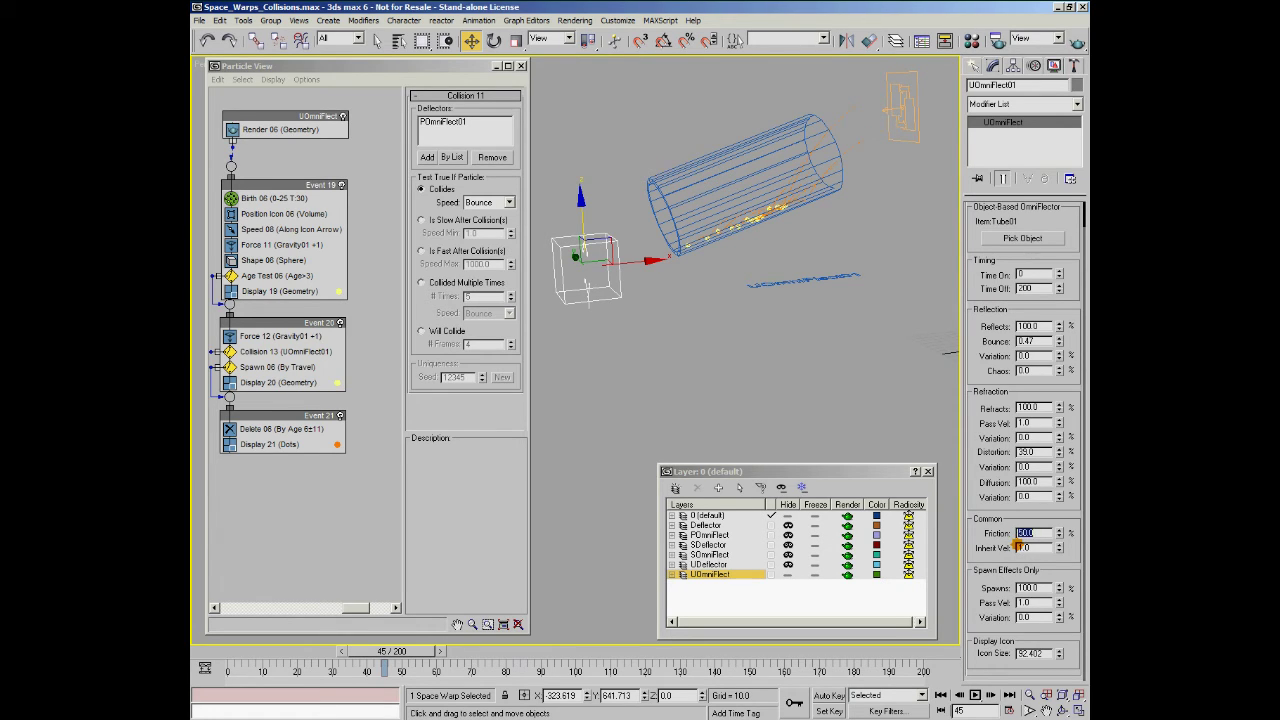
click(215, 651)
click(976, 695)
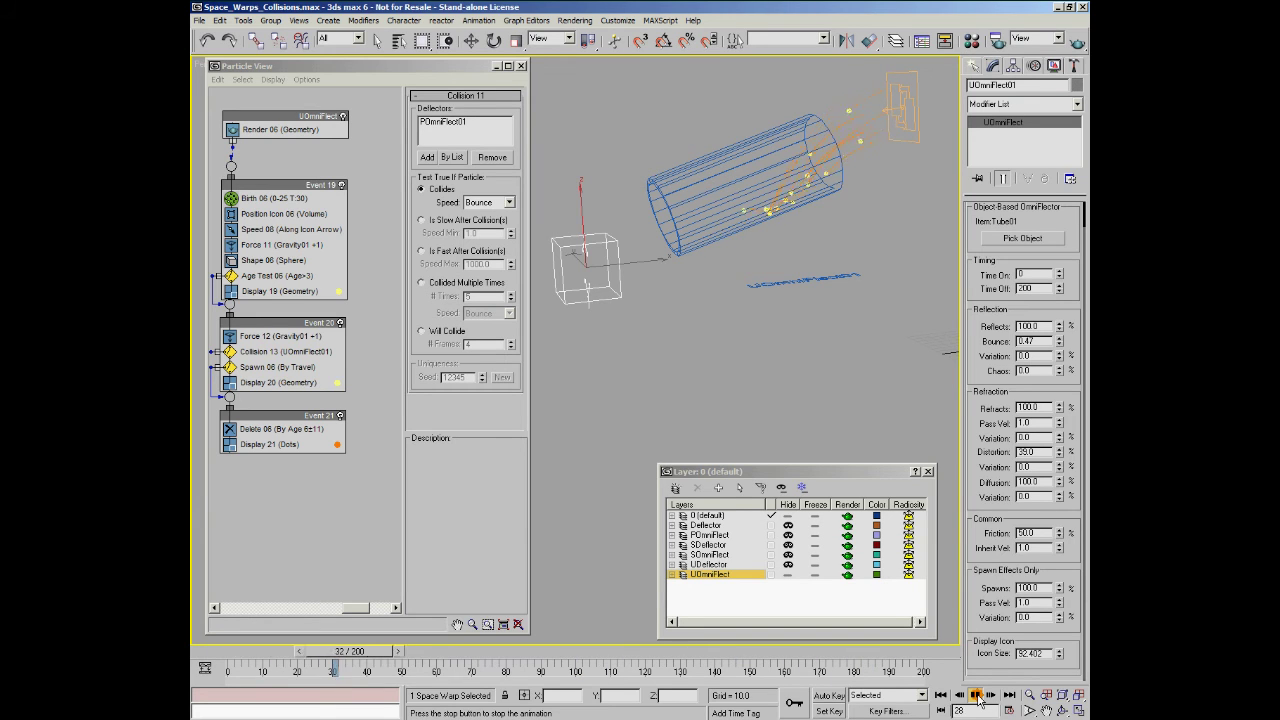
key(w)
click(976, 695)
Set the Friction of UOmniFlect01 to 100 and play the animation, stopping at frame 166.
double_click(1022, 533)
key(Return)
click(976, 695)
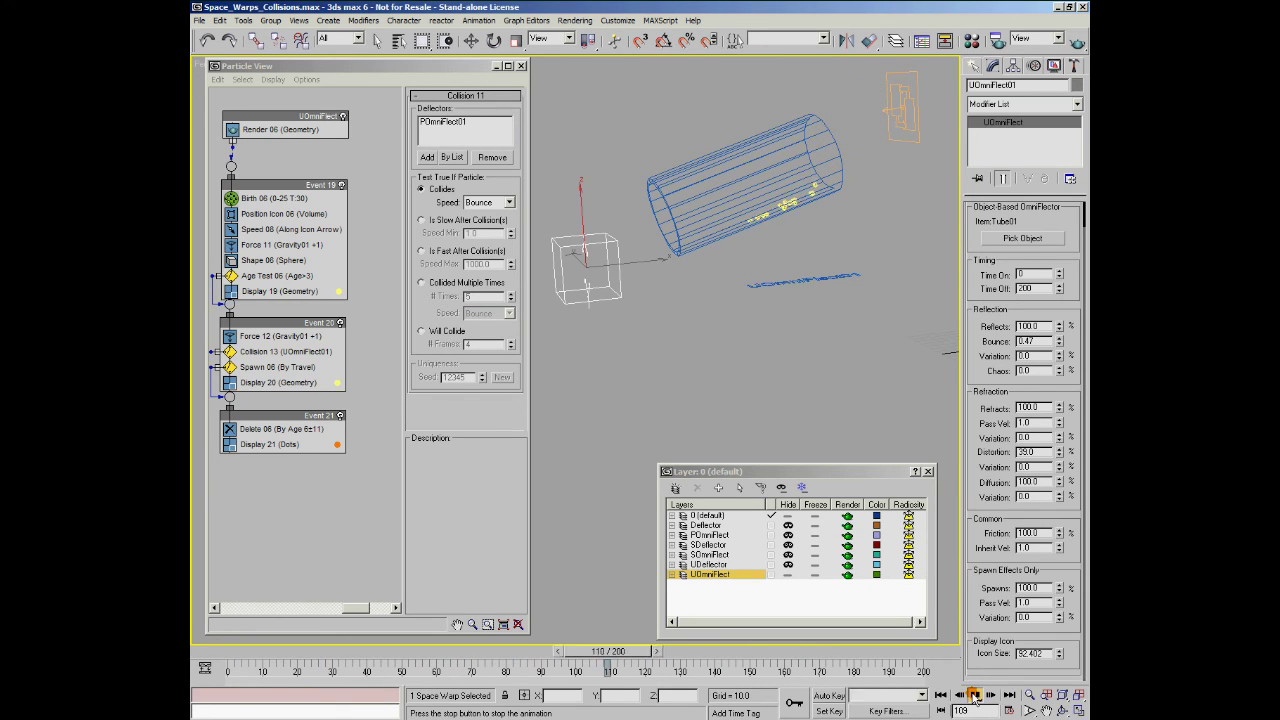
click(973, 695)
key(w)
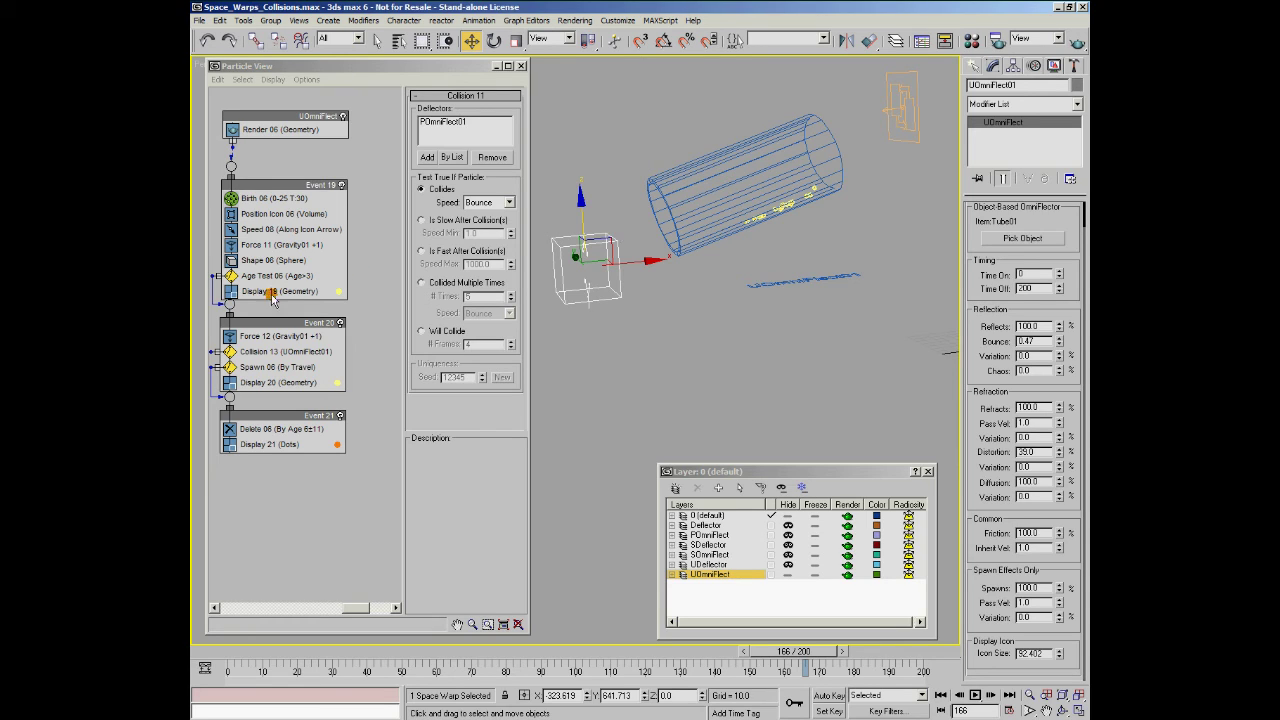
Show the settings of the Collision 13 test in Event 20 and check its UOmniFlect01 deflector in the scene.
click(268, 352)
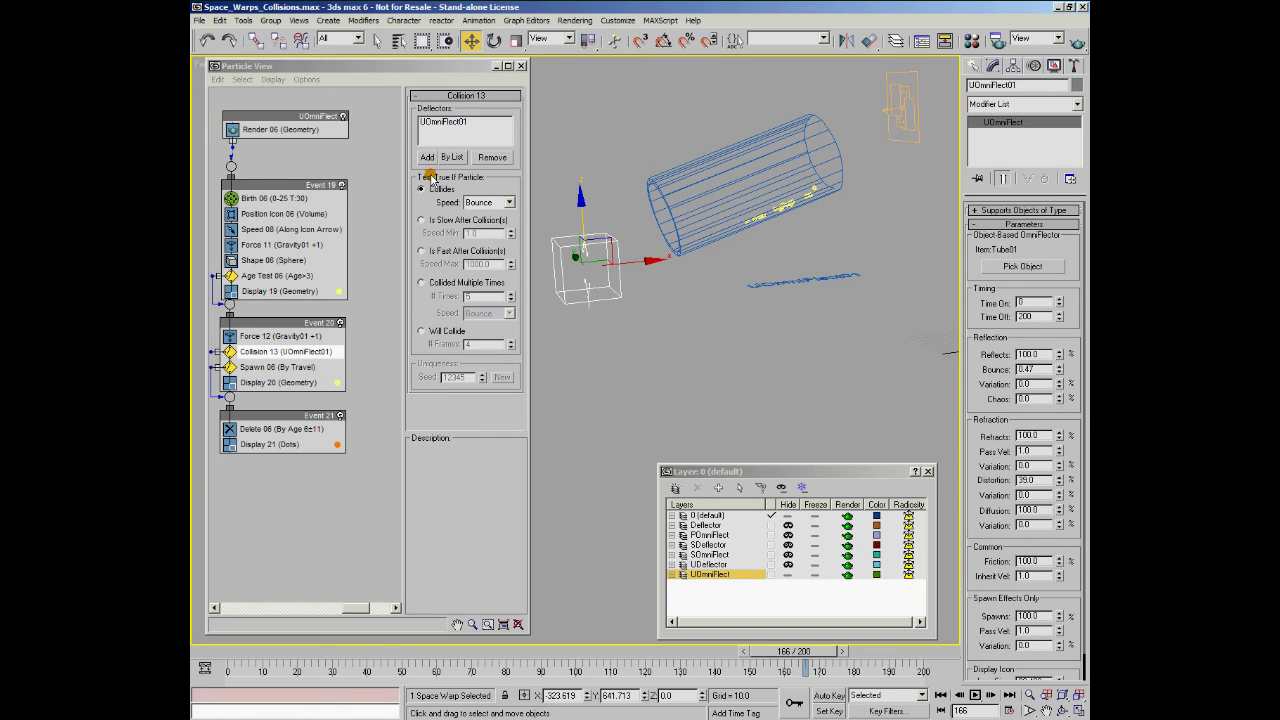
click(628, 255)
click(621, 243)
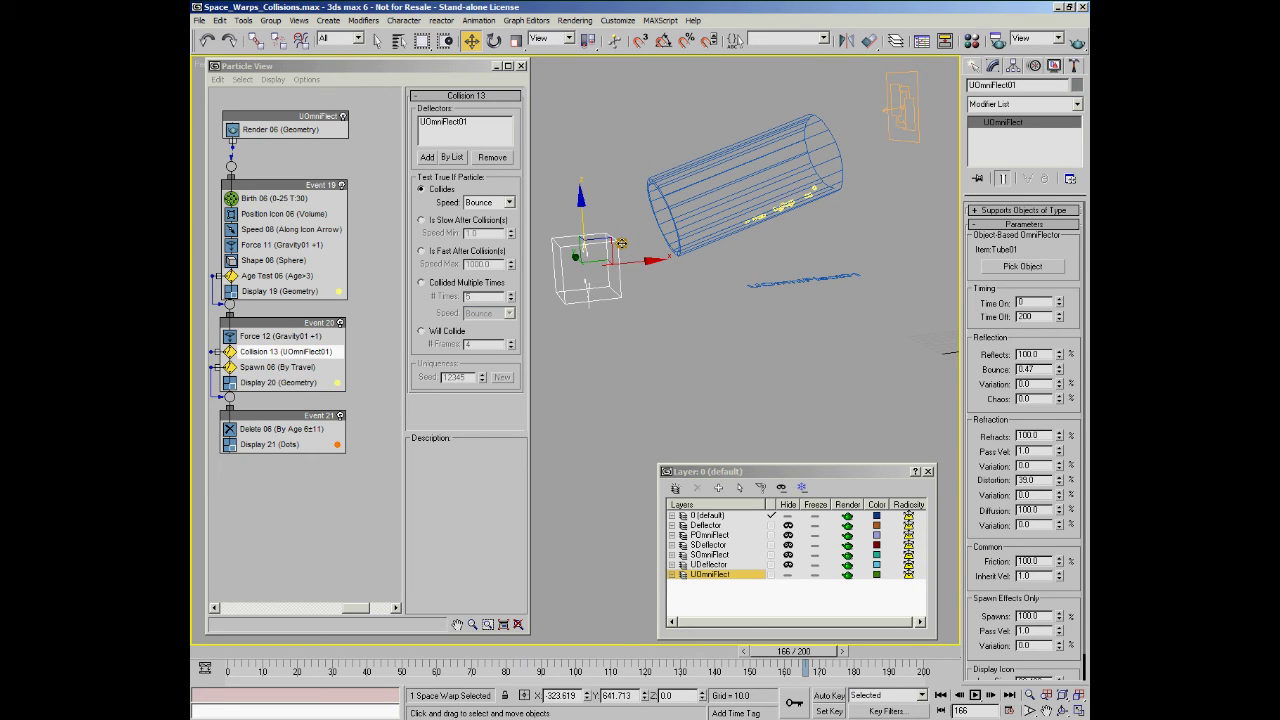